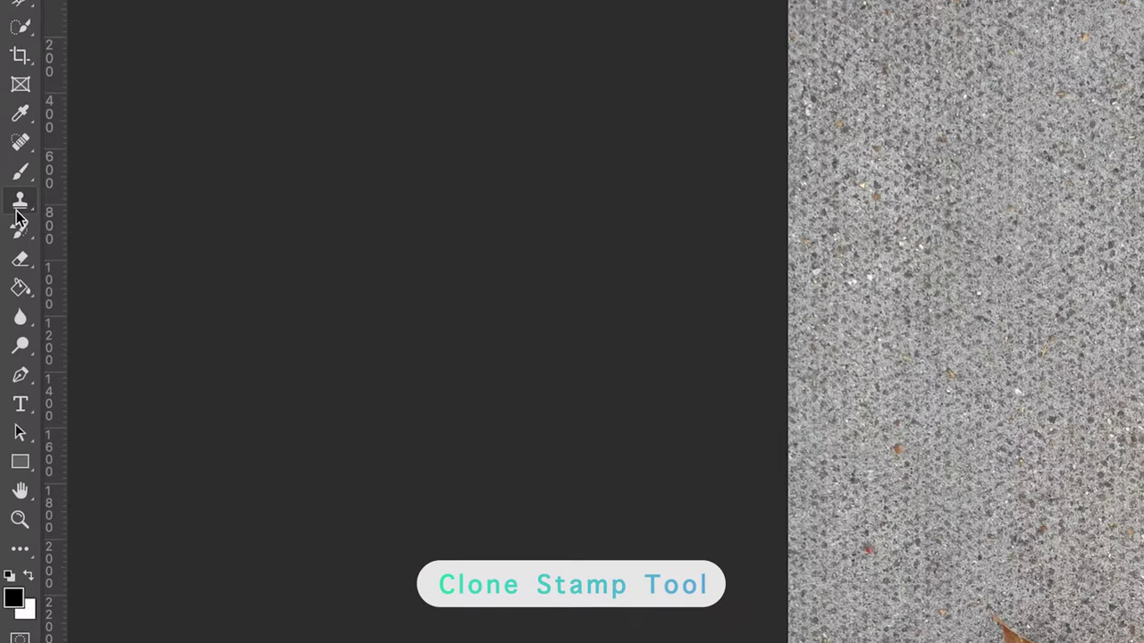
Select the Clone Stamp tool and add a new blank layer above the Background
key(s)
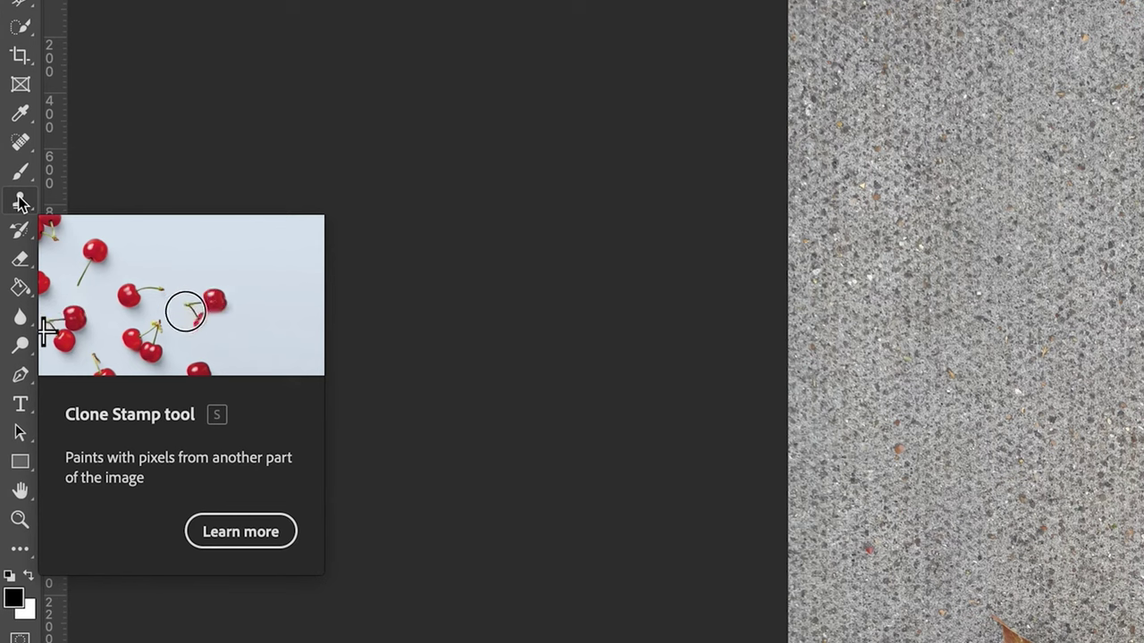
click(20, 203)
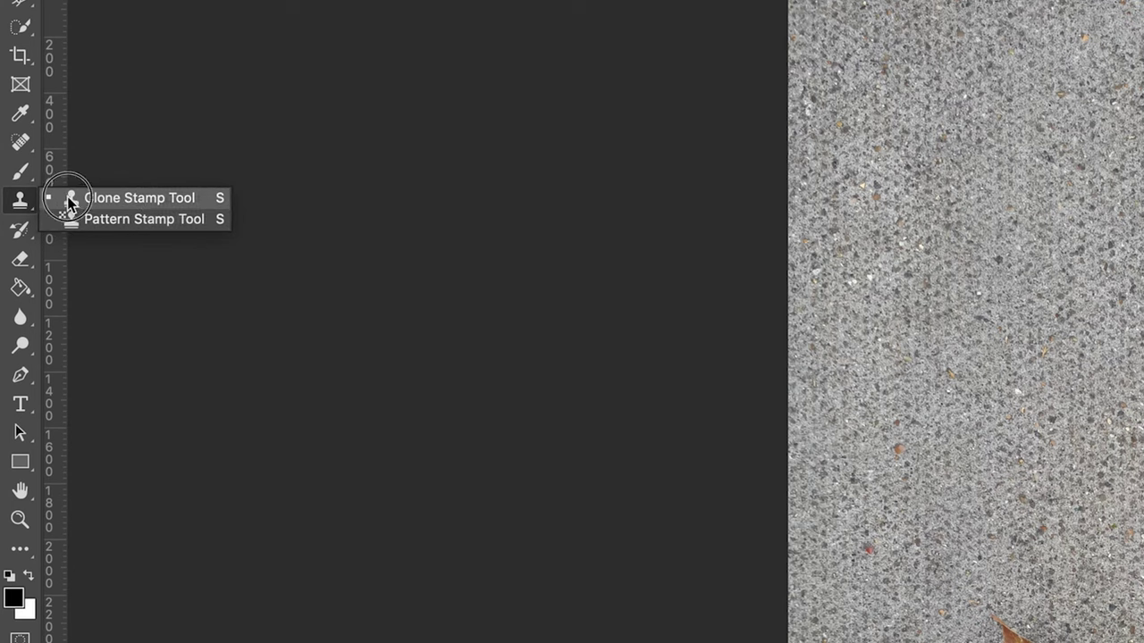
click(159, 204)
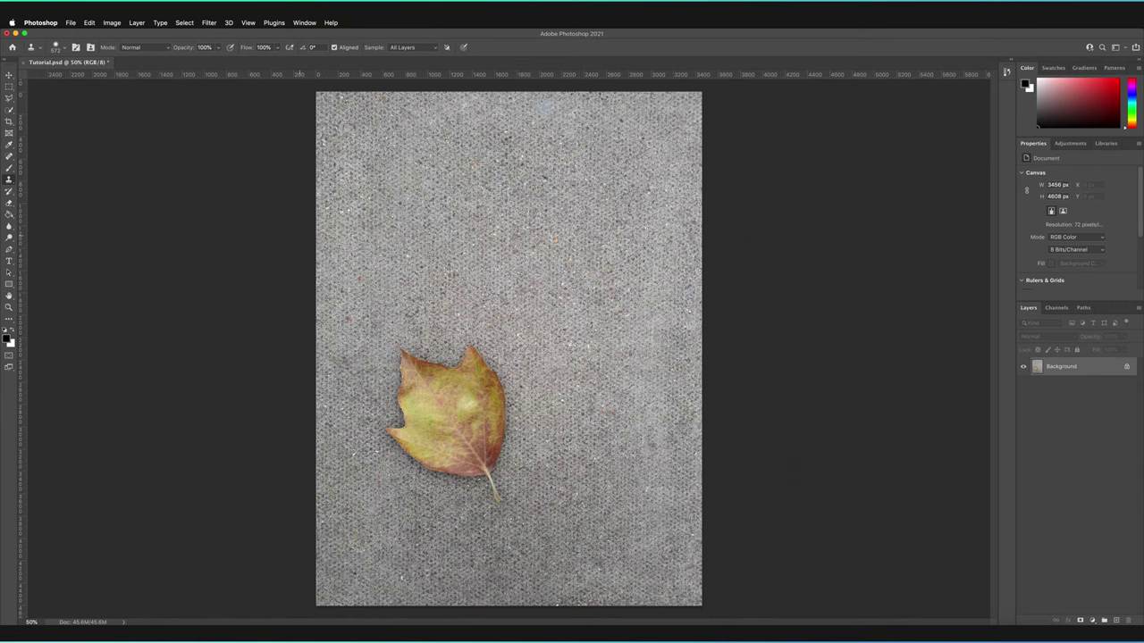
click(542, 233)
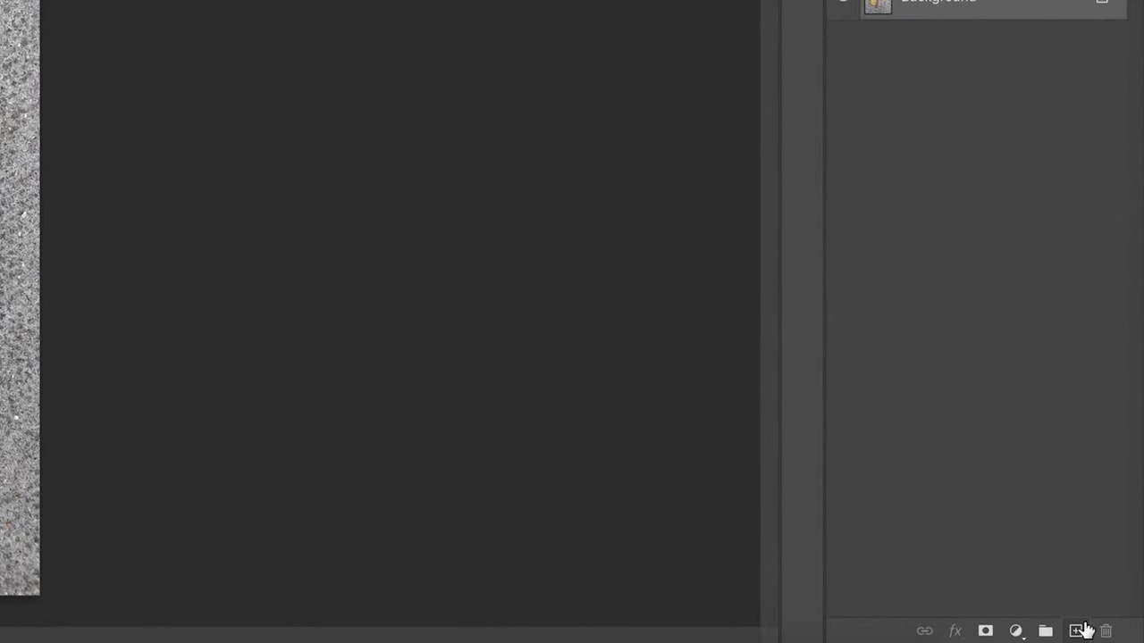
click(1075, 632)
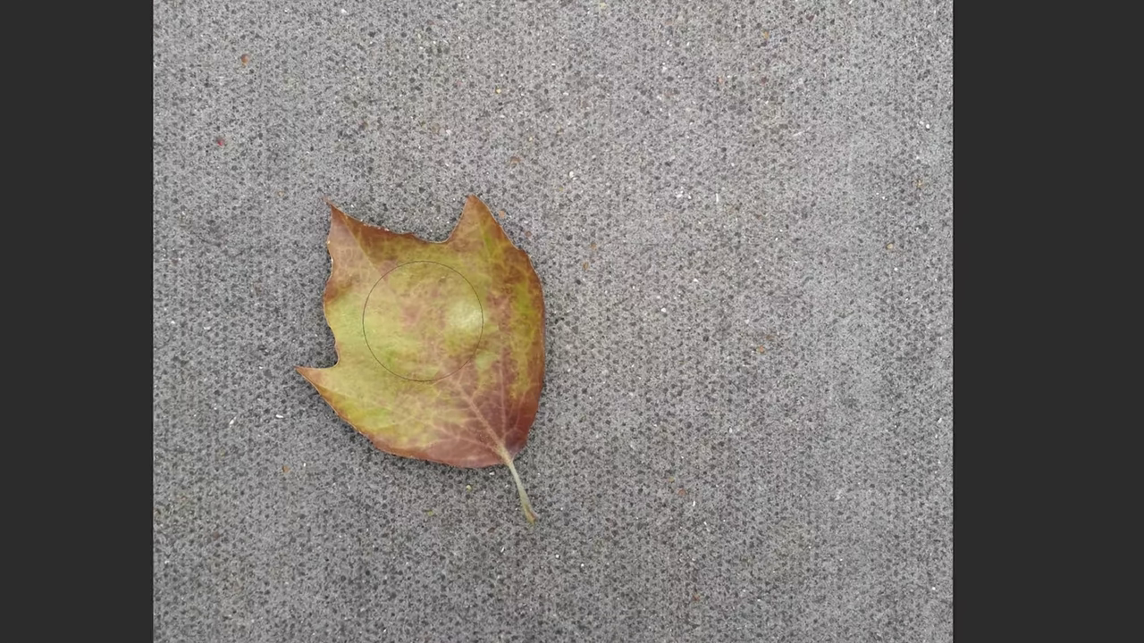
Sample the middle of the leaf as the clone source and set sampling to Current & Below
key(alt)
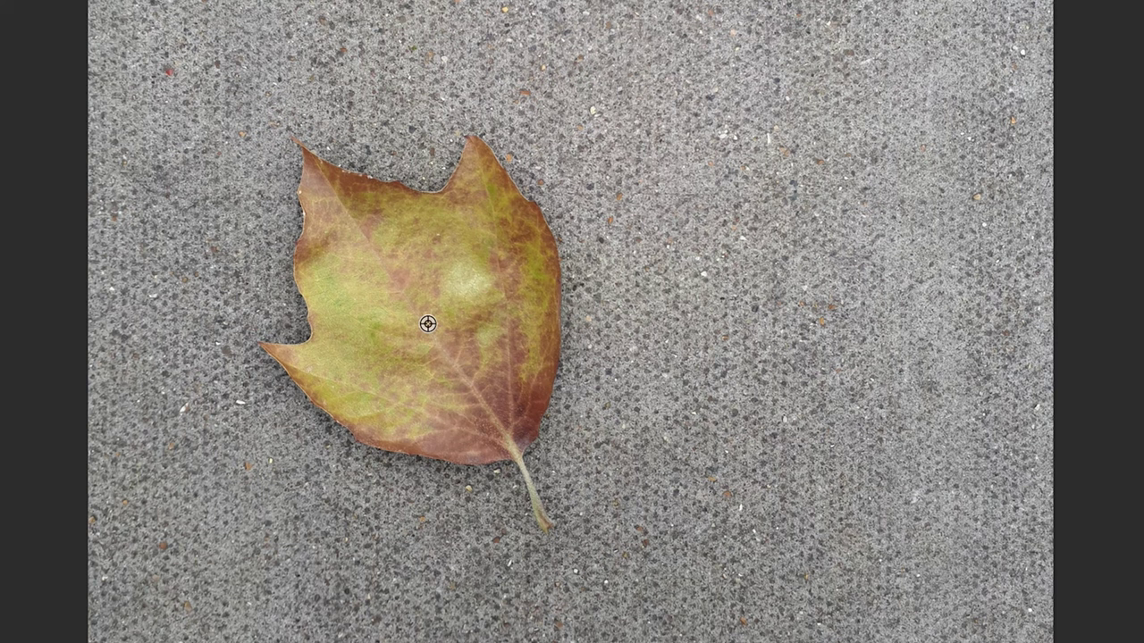
alt+click(427, 324)
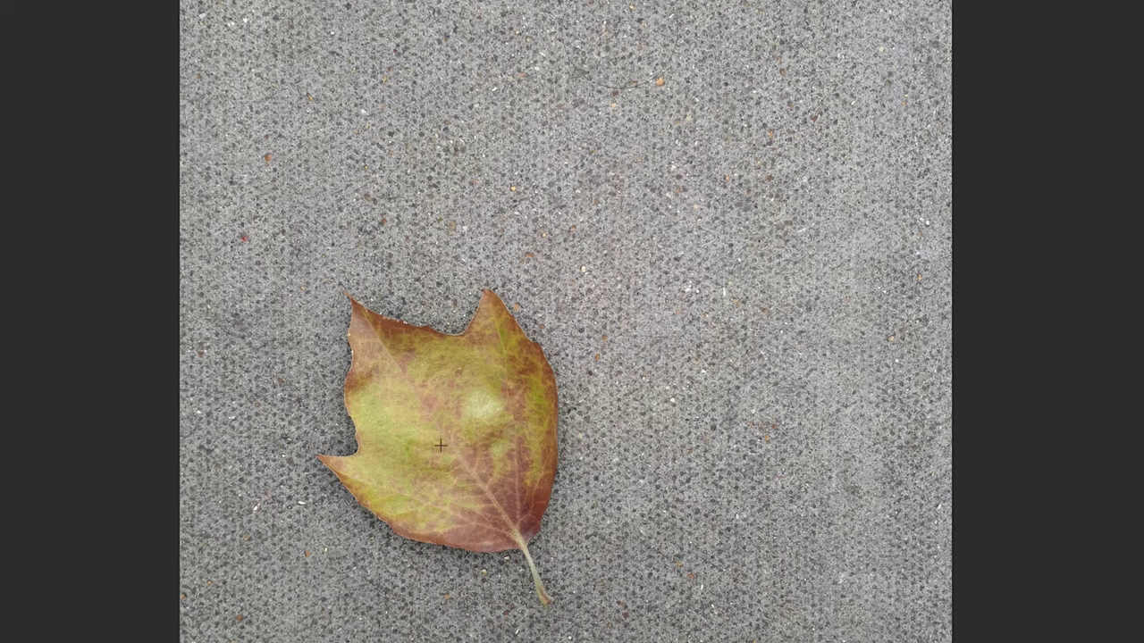
scroll(441, 444, down, 3)
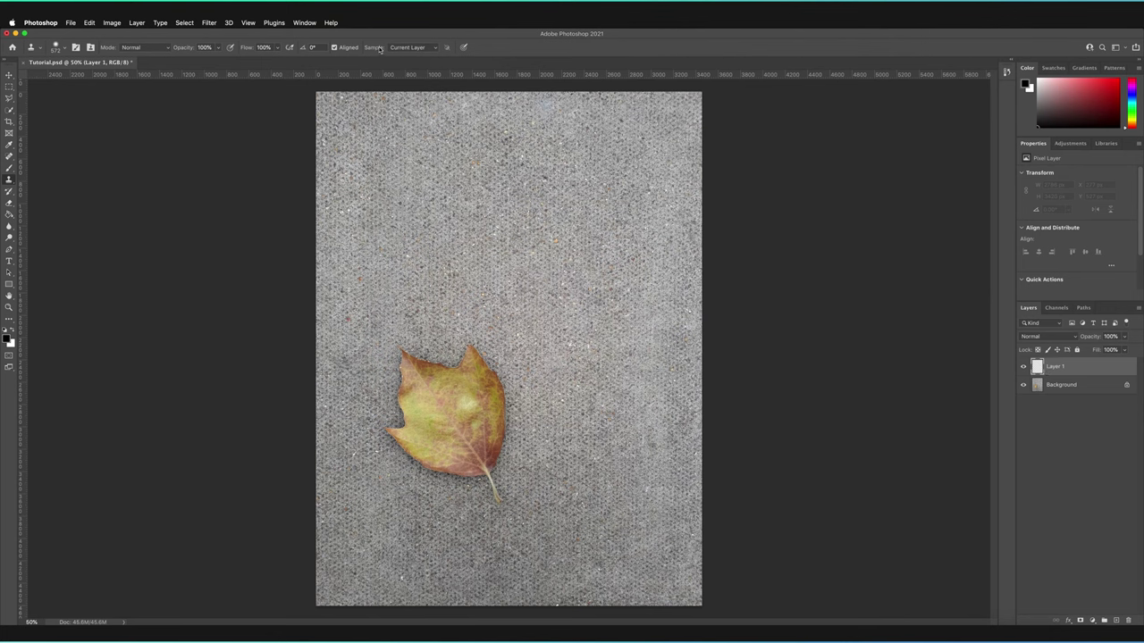
click(413, 49)
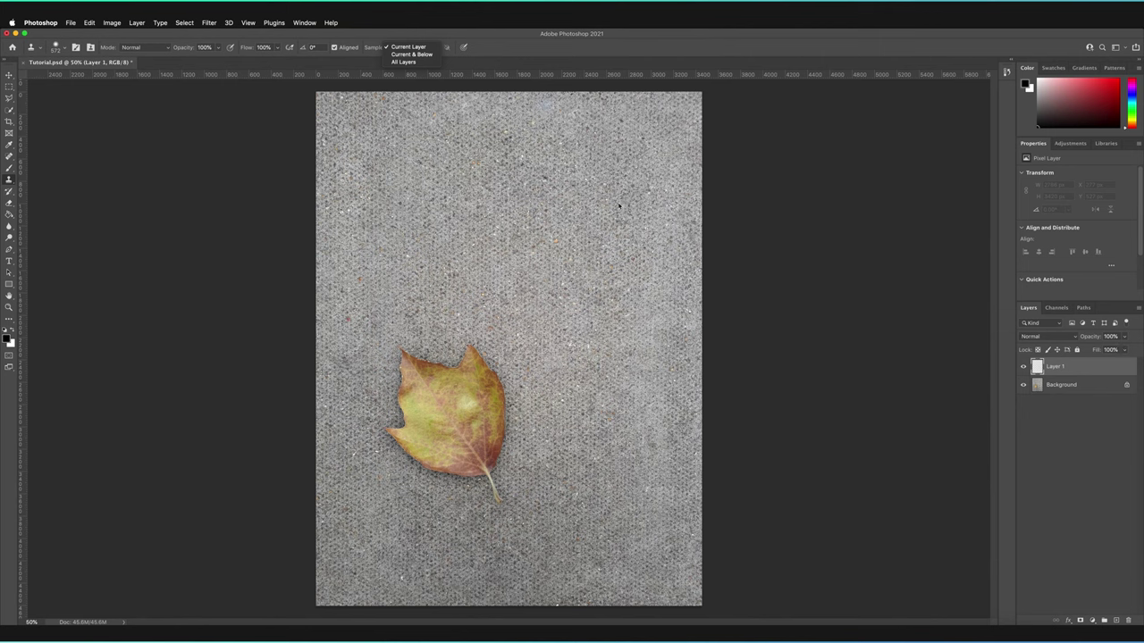
click(407, 55)
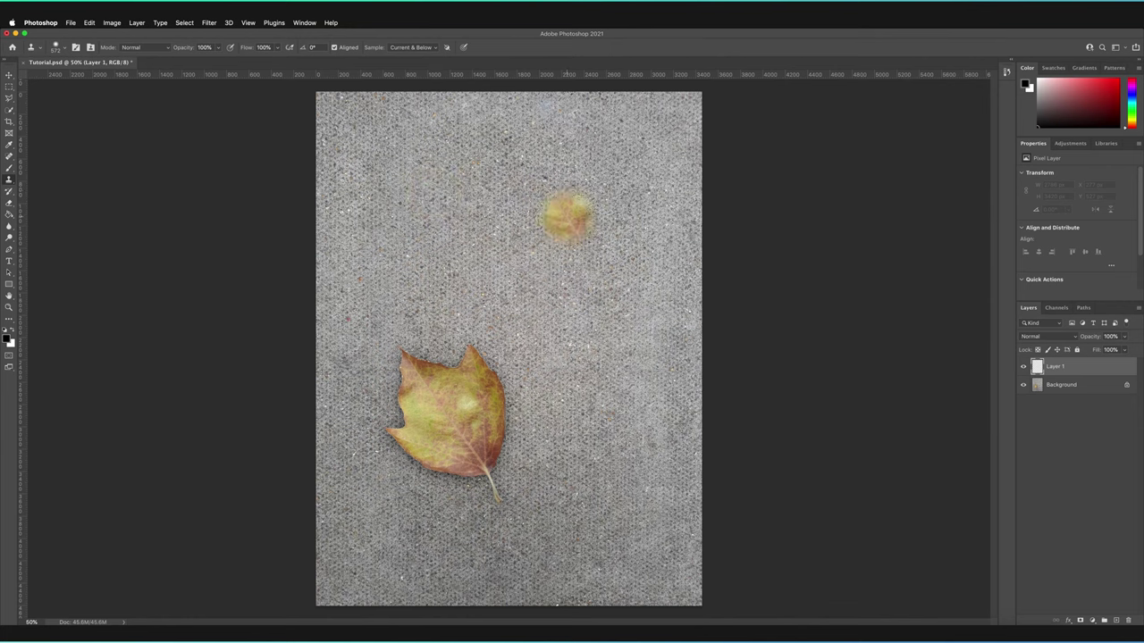
Clone the whole leaf onto the pavement in the photo's upper-right area, and undo the extra partial copy beside it
mouse_move(565, 214)
mouse_down()
mouse_move(586, 162)
mouse_move(523, 170)
mouse_move(528, 147)
mouse_move(517, 231)
mouse_move(525, 223)
mouse_move(558, 264)
mouse_move(609, 284)
mouse_move(611, 300)
mouse_move(618, 201)
mouse_up()
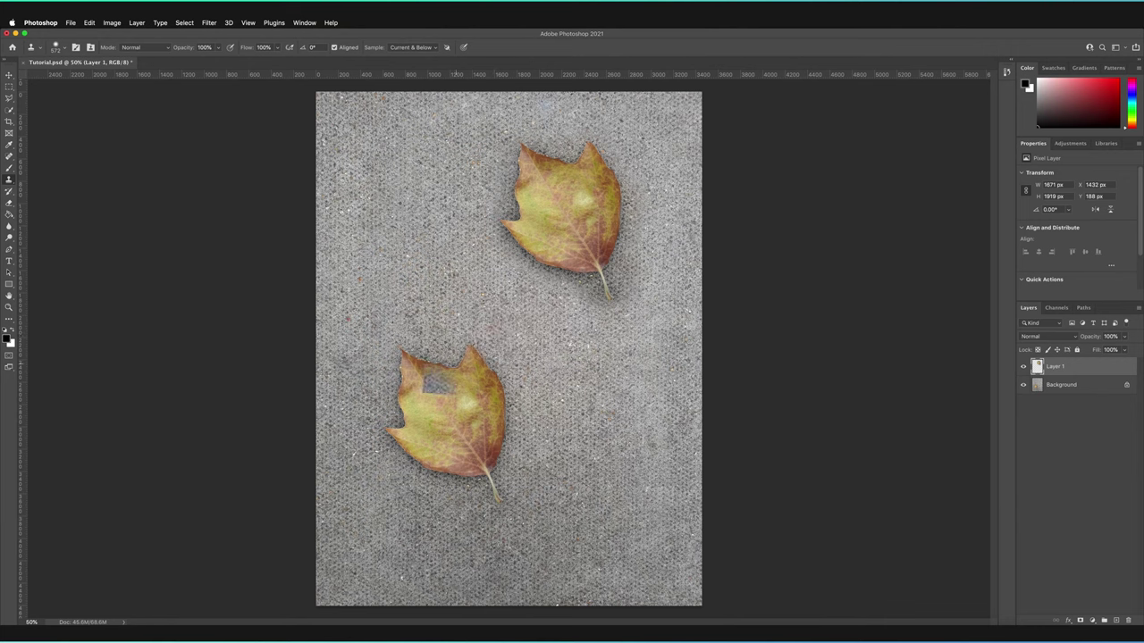
drag(540, 293, 615, 300)
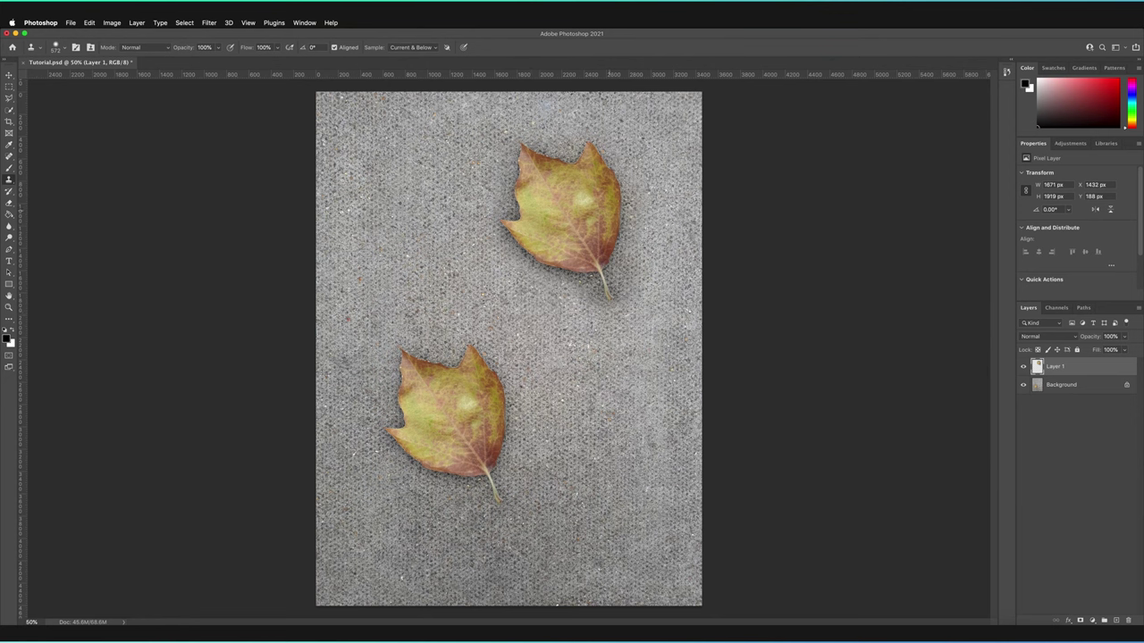
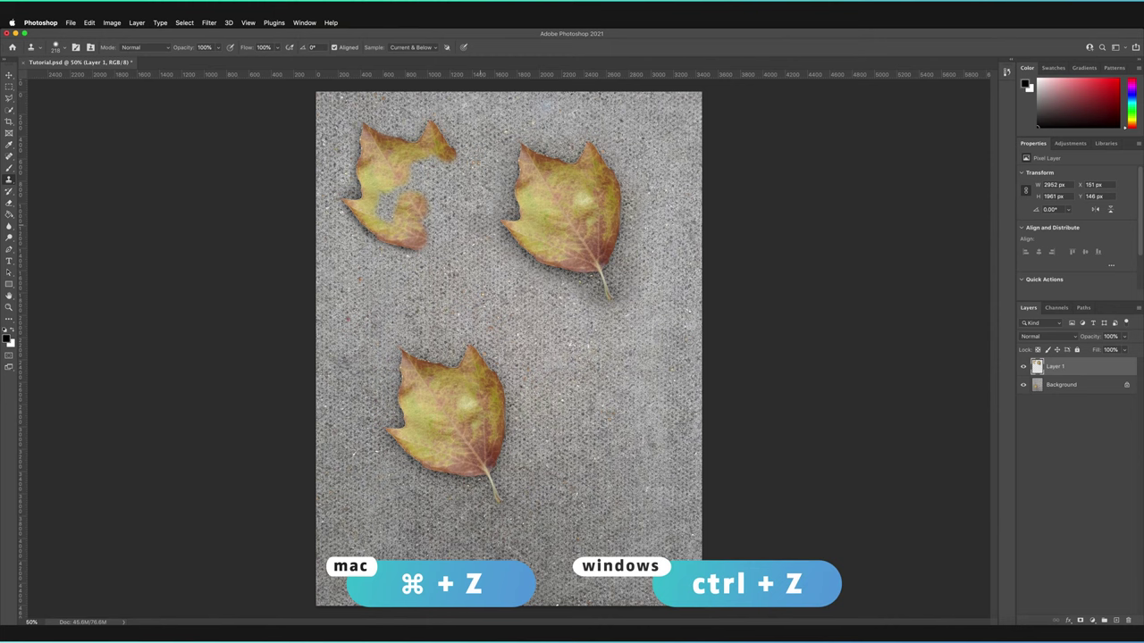
key(super+z)
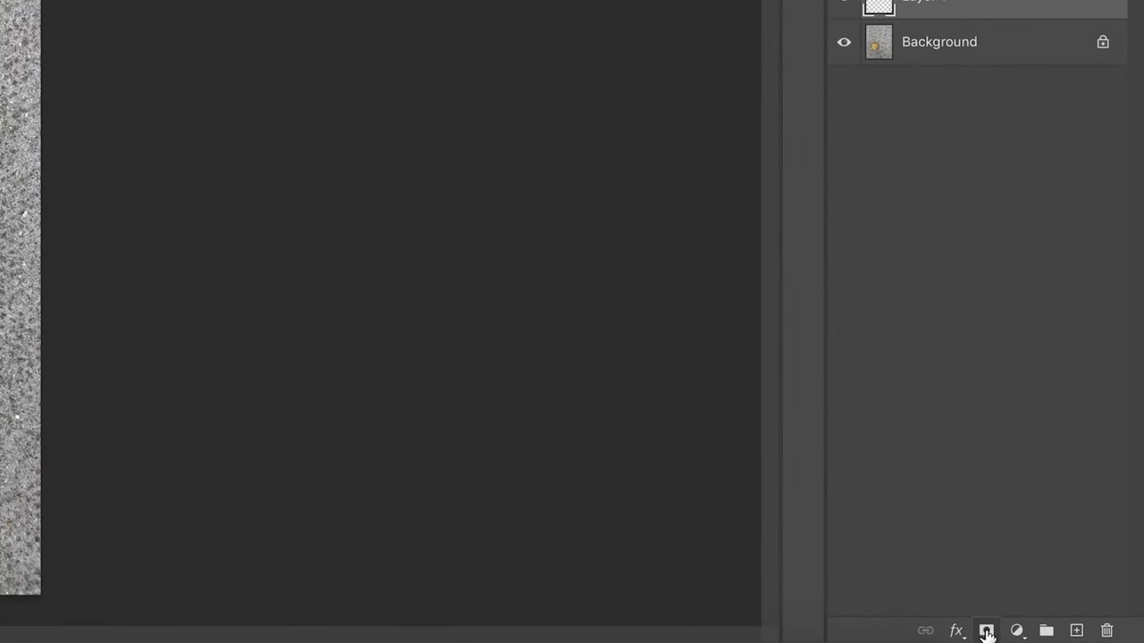
Add a mask to Layer 1 and brush black around the cloned leaf to hide its surrounding cloned pavement
click(986, 632)
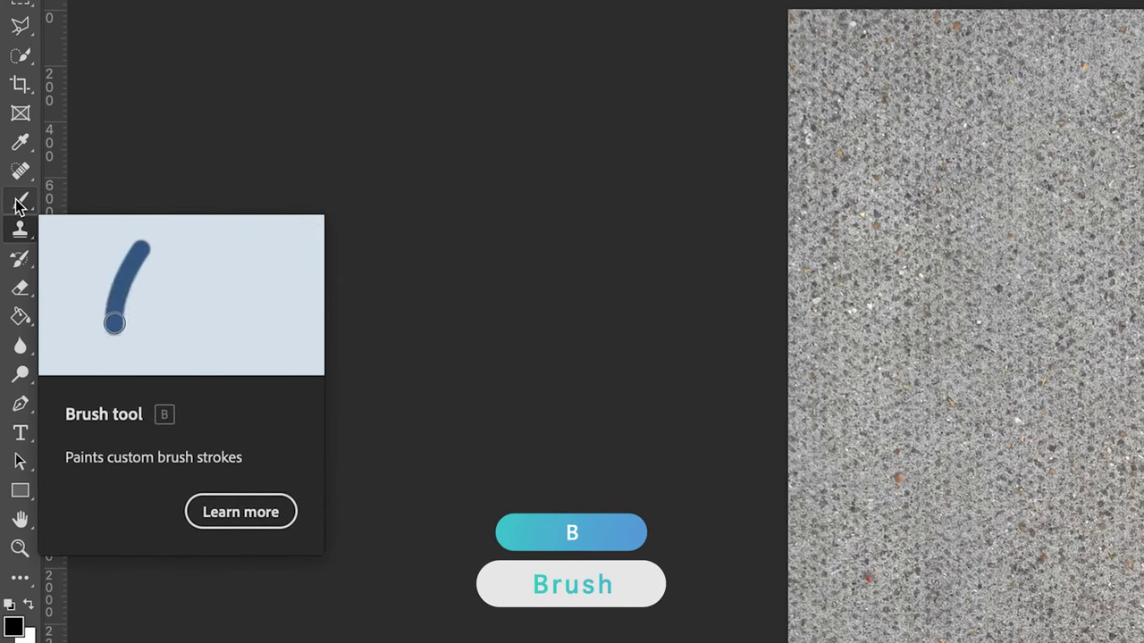
click(18, 203)
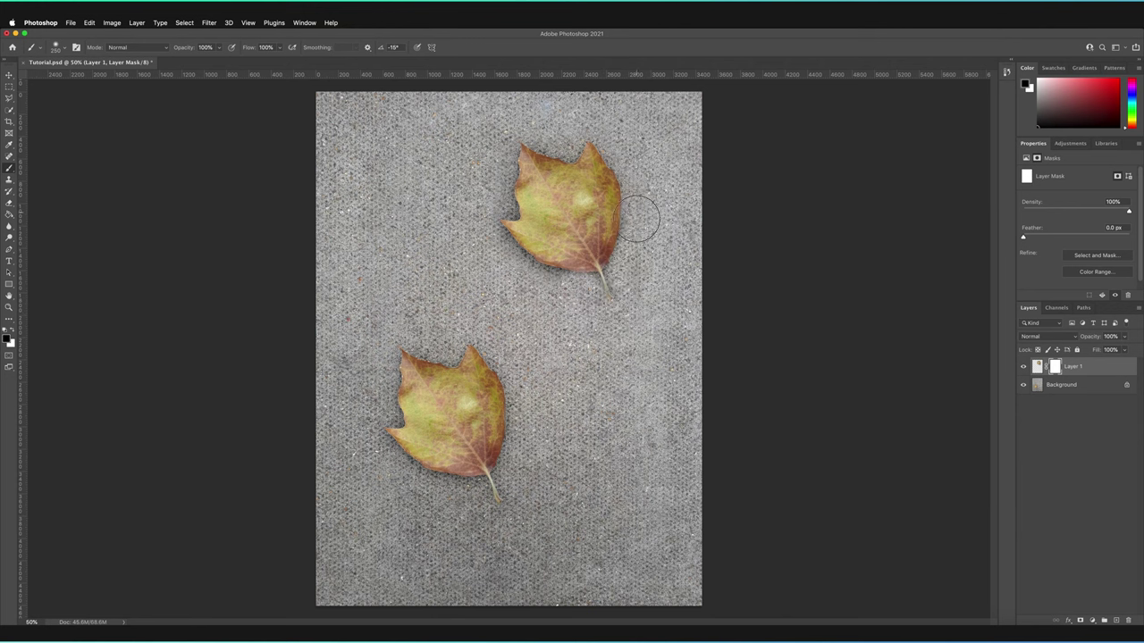
mouse_move(636, 255)
mouse_down()
mouse_move(618, 156)
mouse_move(596, 141)
mouse_up()
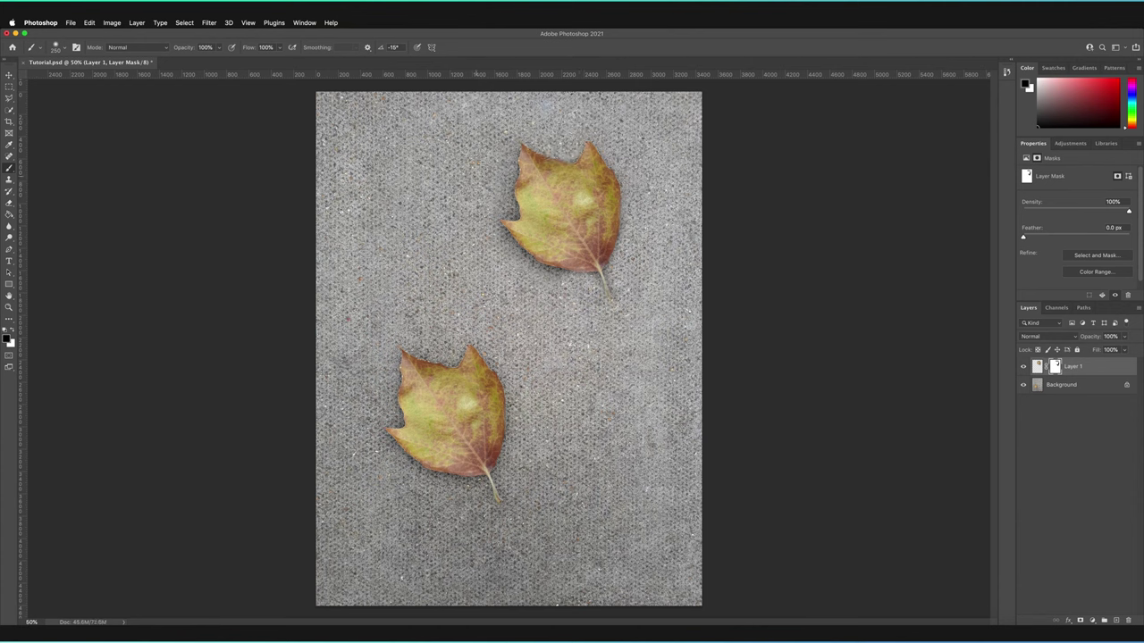
click(503, 204)
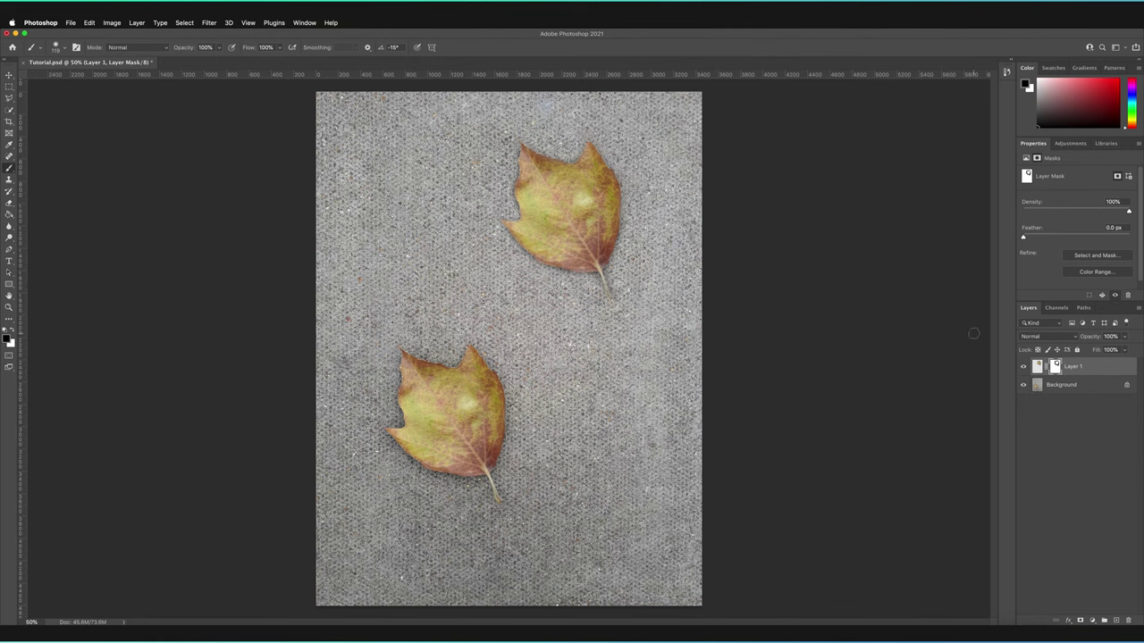
Add a new layer directly above the Background and paint a soft black shadow around the cloned leaf's edges
click(1097, 386)
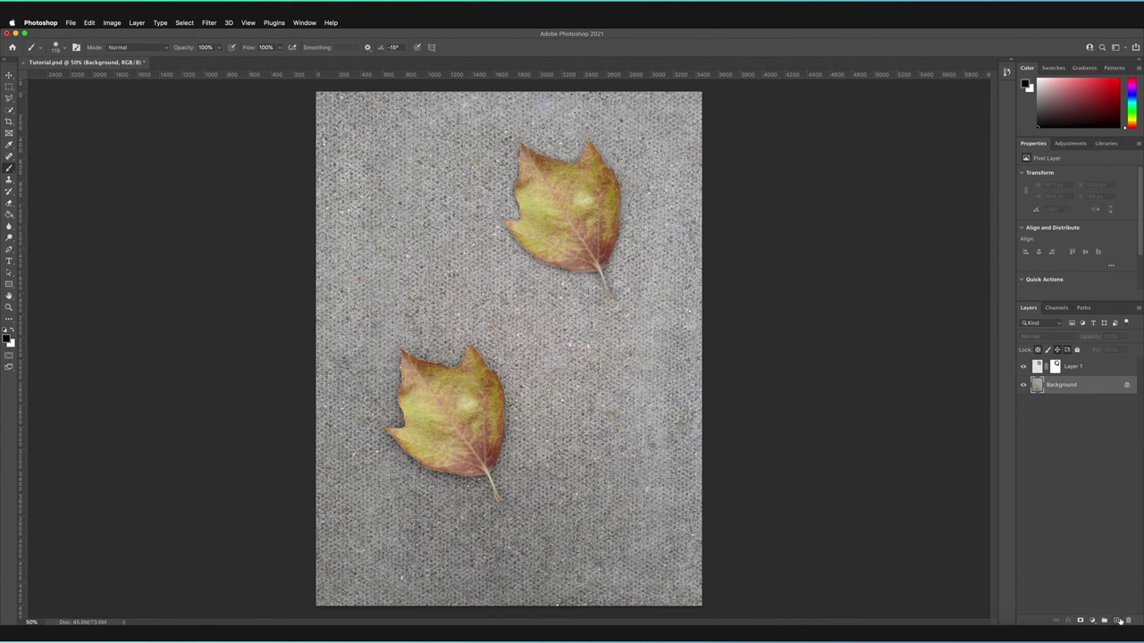
click(1116, 620)
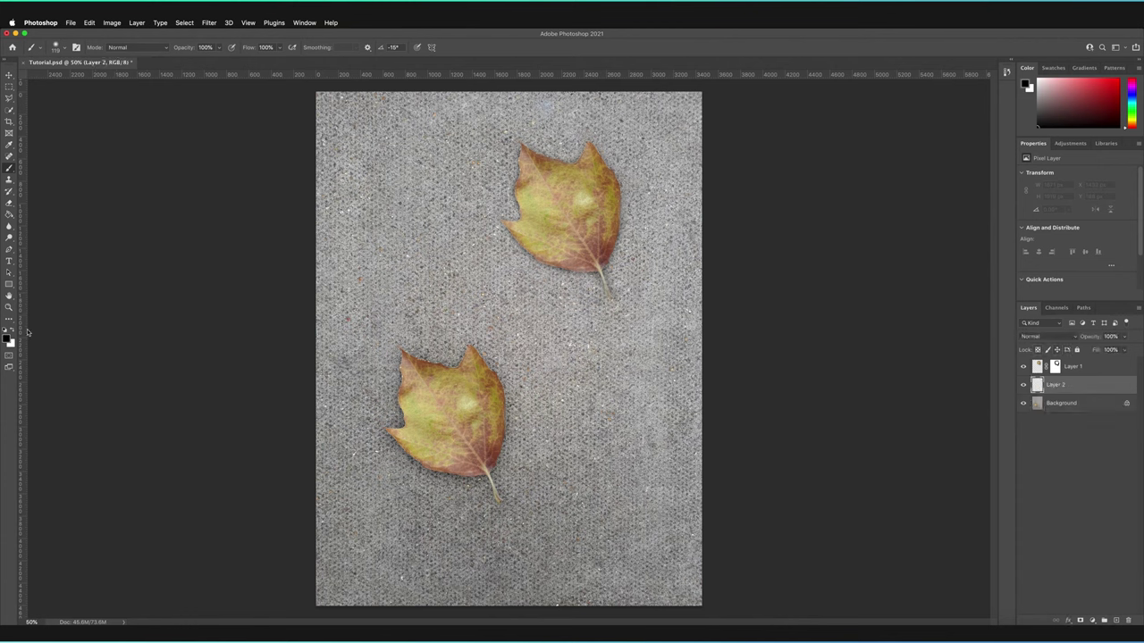
drag(542, 227, 592, 227)
drag(522, 227, 515, 227)
drag(592, 269, 540, 243)
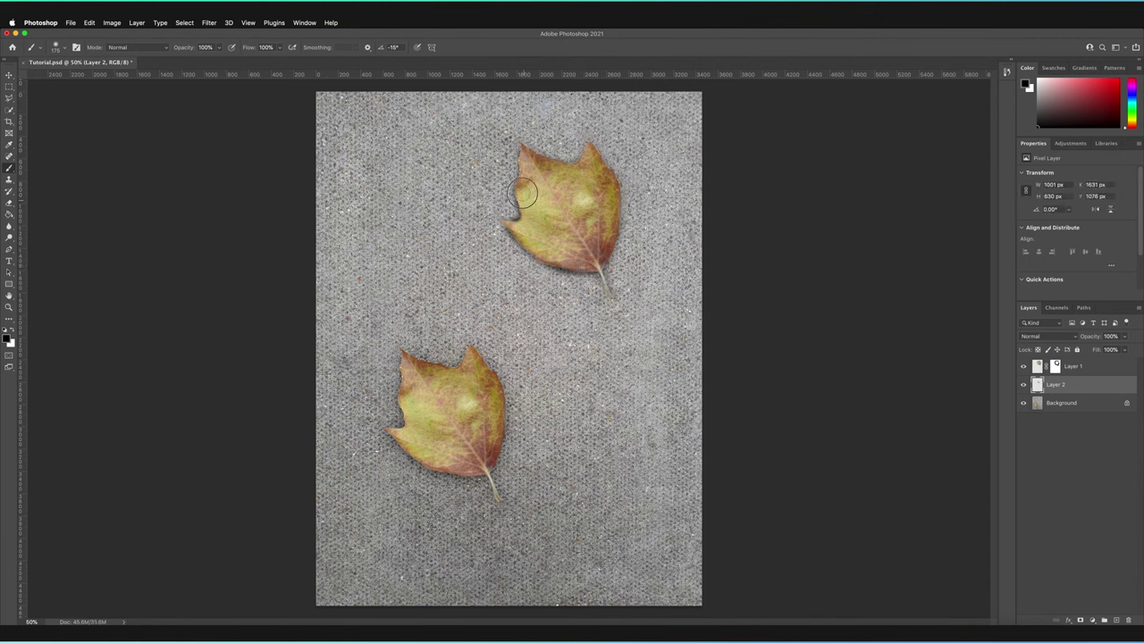
drag(526, 160, 590, 152)
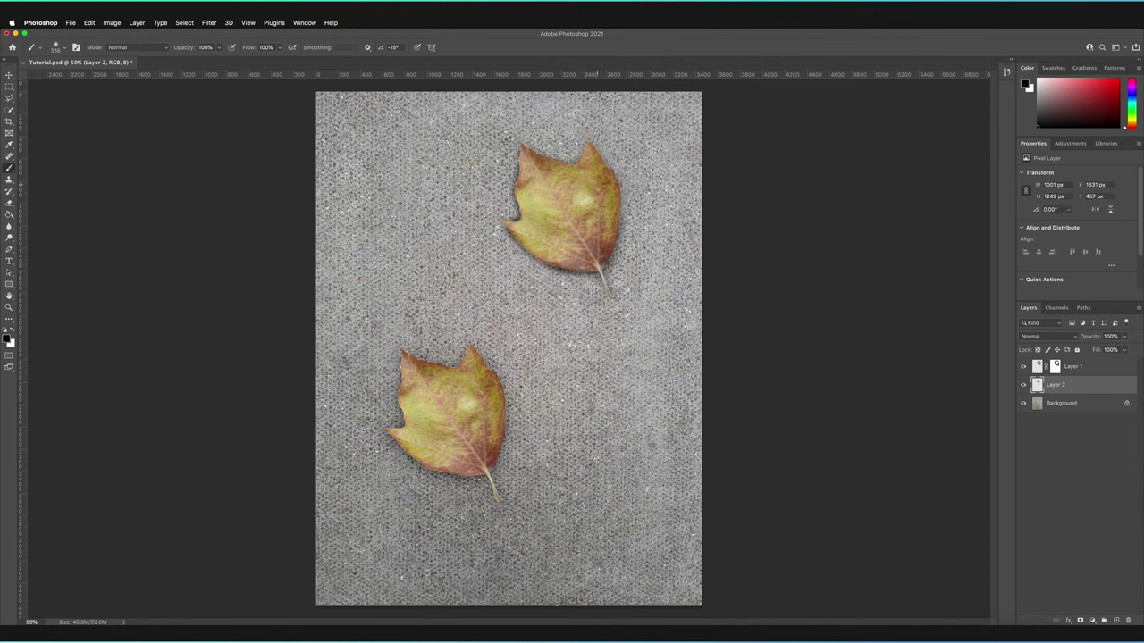
Set the shadow layer's blend mode to Soft Light and extend the shadow along the cloned leaf's lower edge and stem
click(1051, 340)
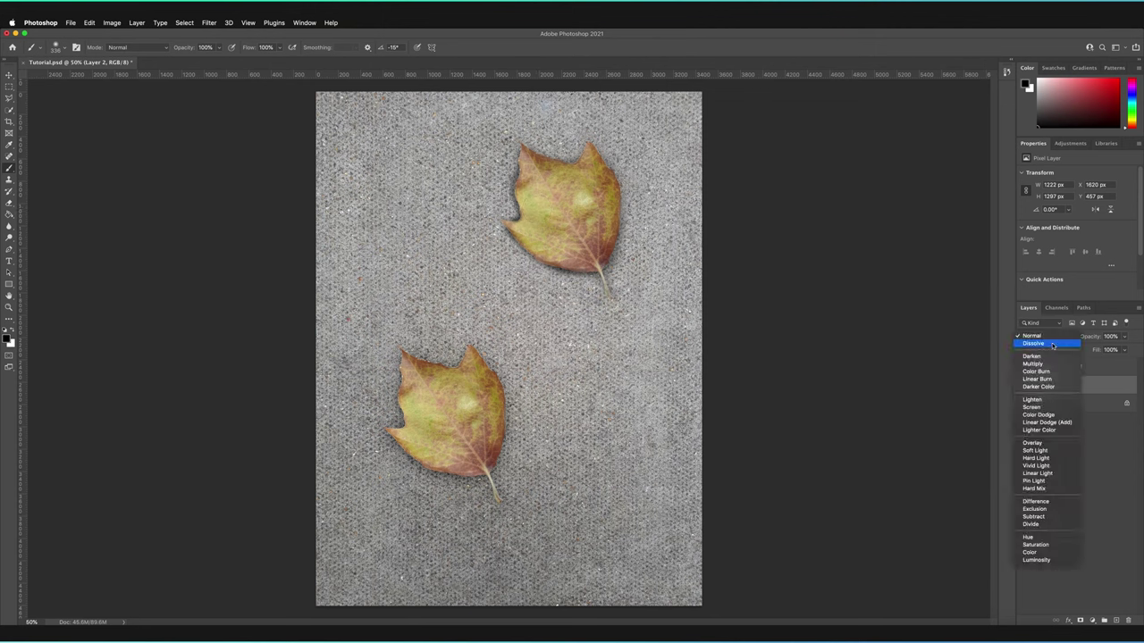
click(1036, 451)
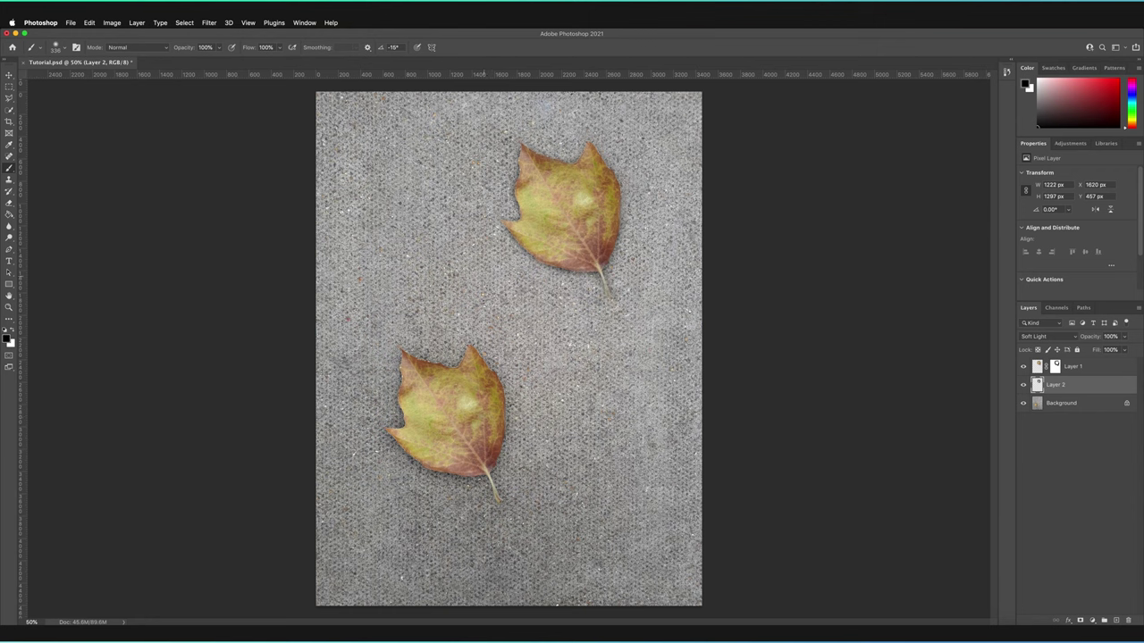
mouse_move(555, 233)
mouse_down()
mouse_move(515, 243)
mouse_move(514, 205)
mouse_move(557, 156)
mouse_move(624, 200)
mouse_move(612, 299)
mouse_up()
Set the shadow layer's opacity to 33%
key(v)
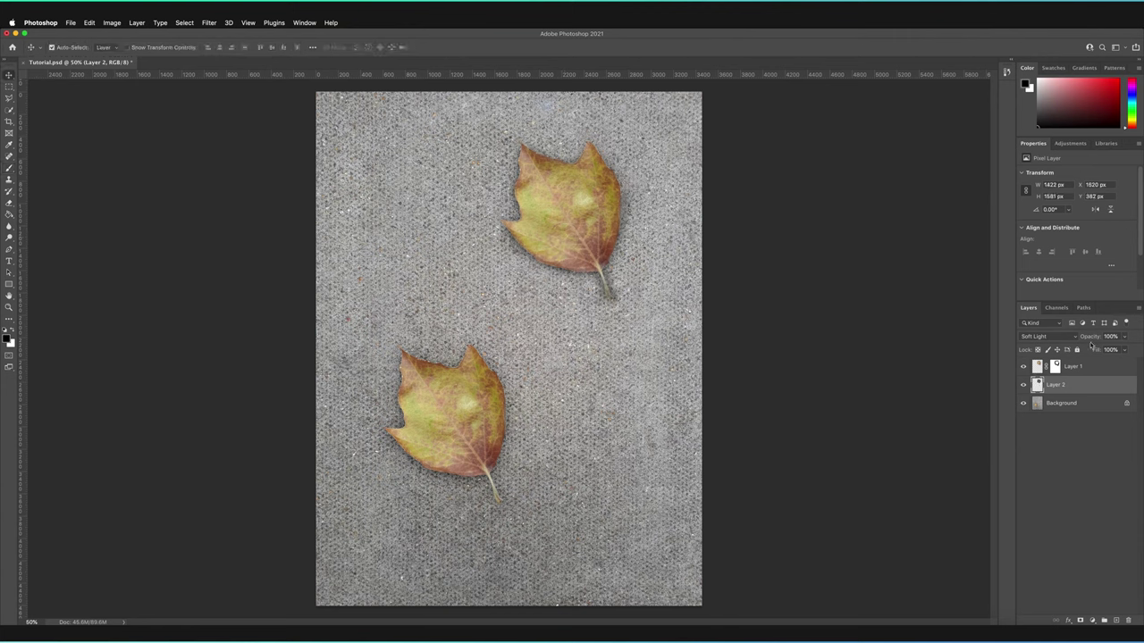
key(7)
key(3)
key(3)
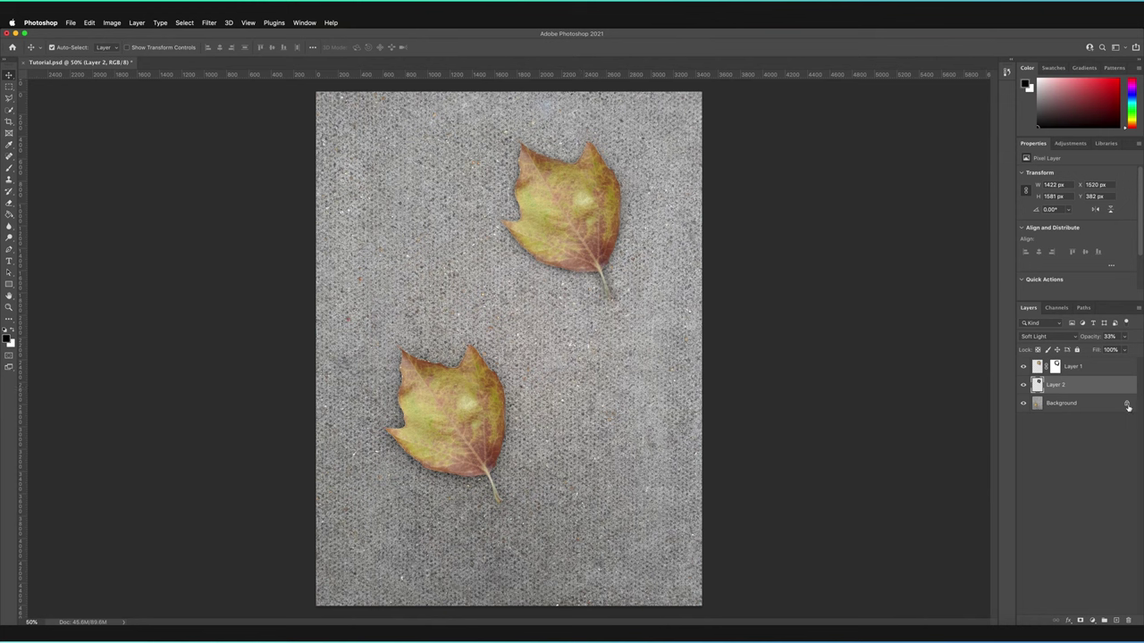
Add a new layer at the top of the layer stack and enlarge the Clone Stamp brush over the pavement
click(1115, 620)
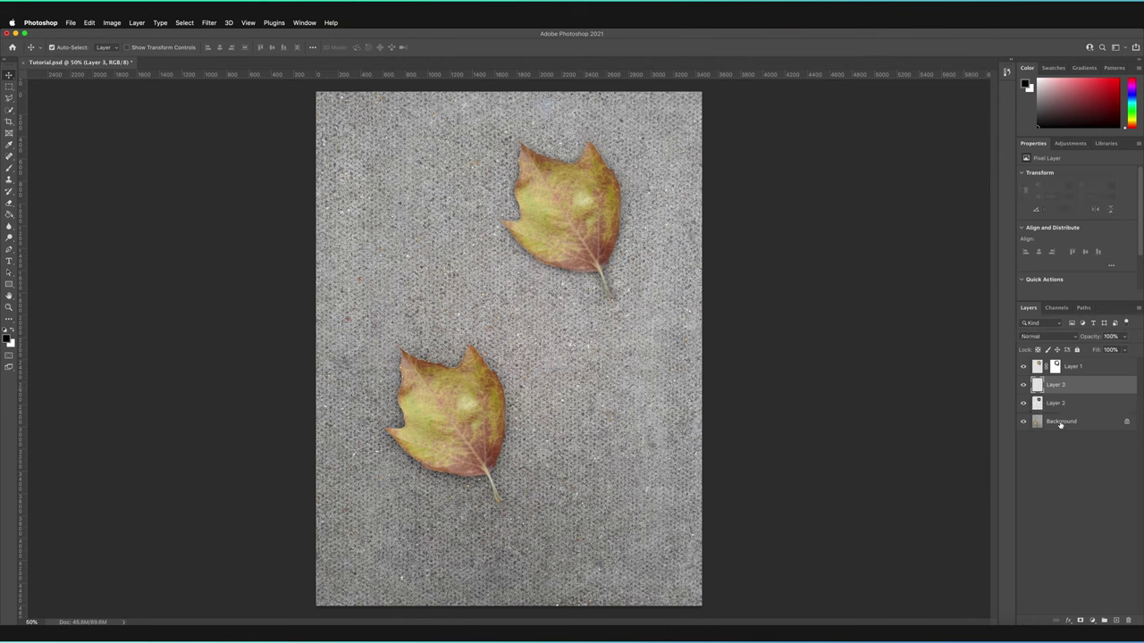
drag(1079, 391, 1044, 370)
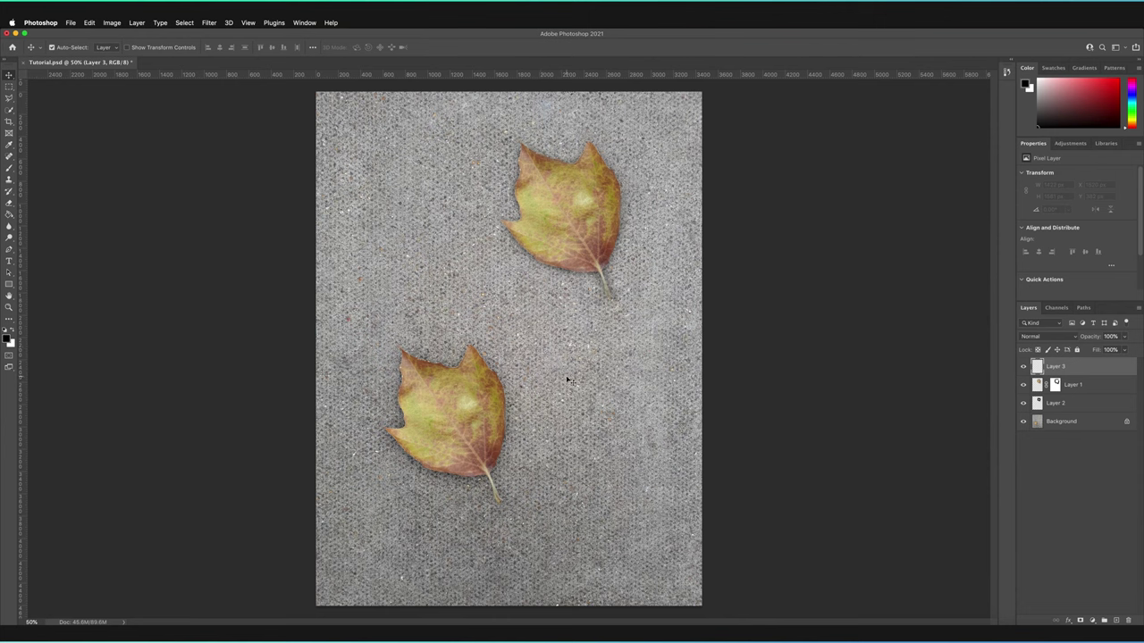
key(s)
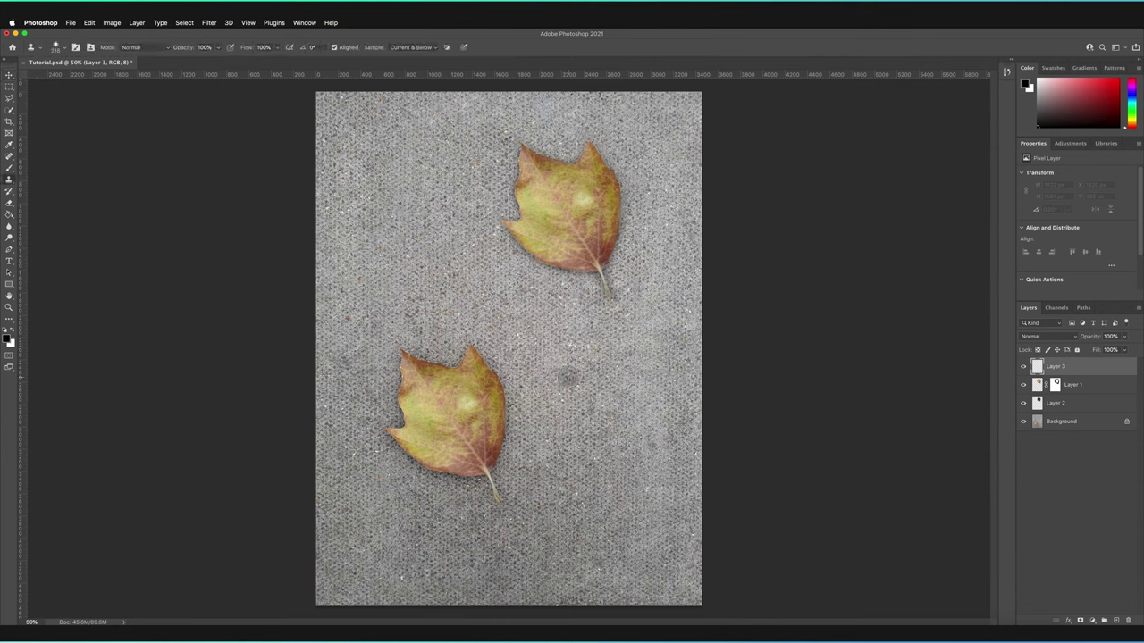
mouse_move(568, 376)
mouse_down()
mouse_move(560, 385)
mouse_move(597, 384)
mouse_up()
drag(583, 426, 591, 436)
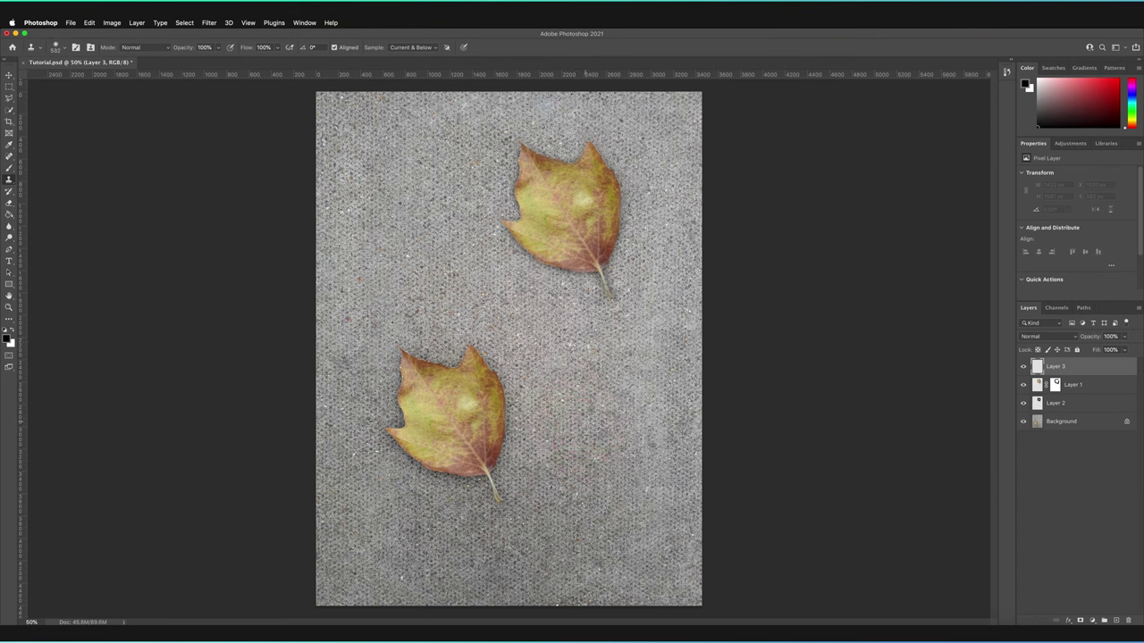